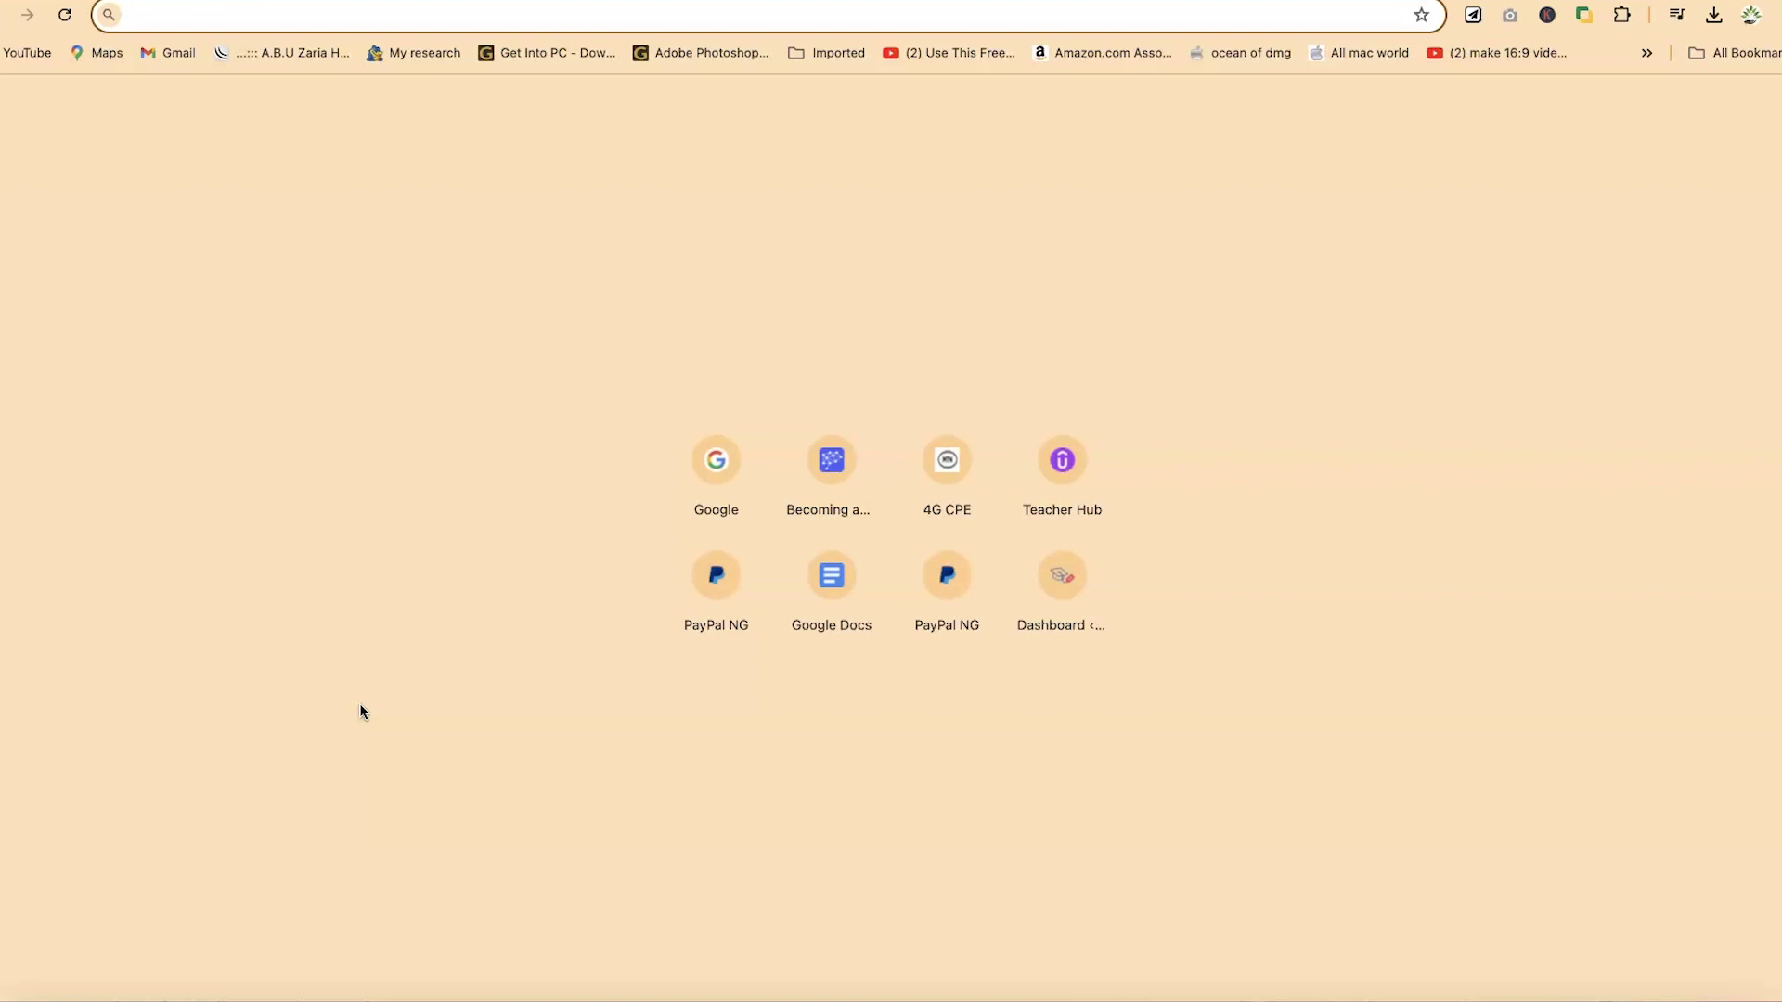
type("i")
Go to ilovepdf.com in Chrome to view its PDF tools.
key("Right")
key("Return")
scroll(669, 780, "down", 5)
Choose the Excel to PDF tool on the iLovePDF home page.
left_click(791, 456)
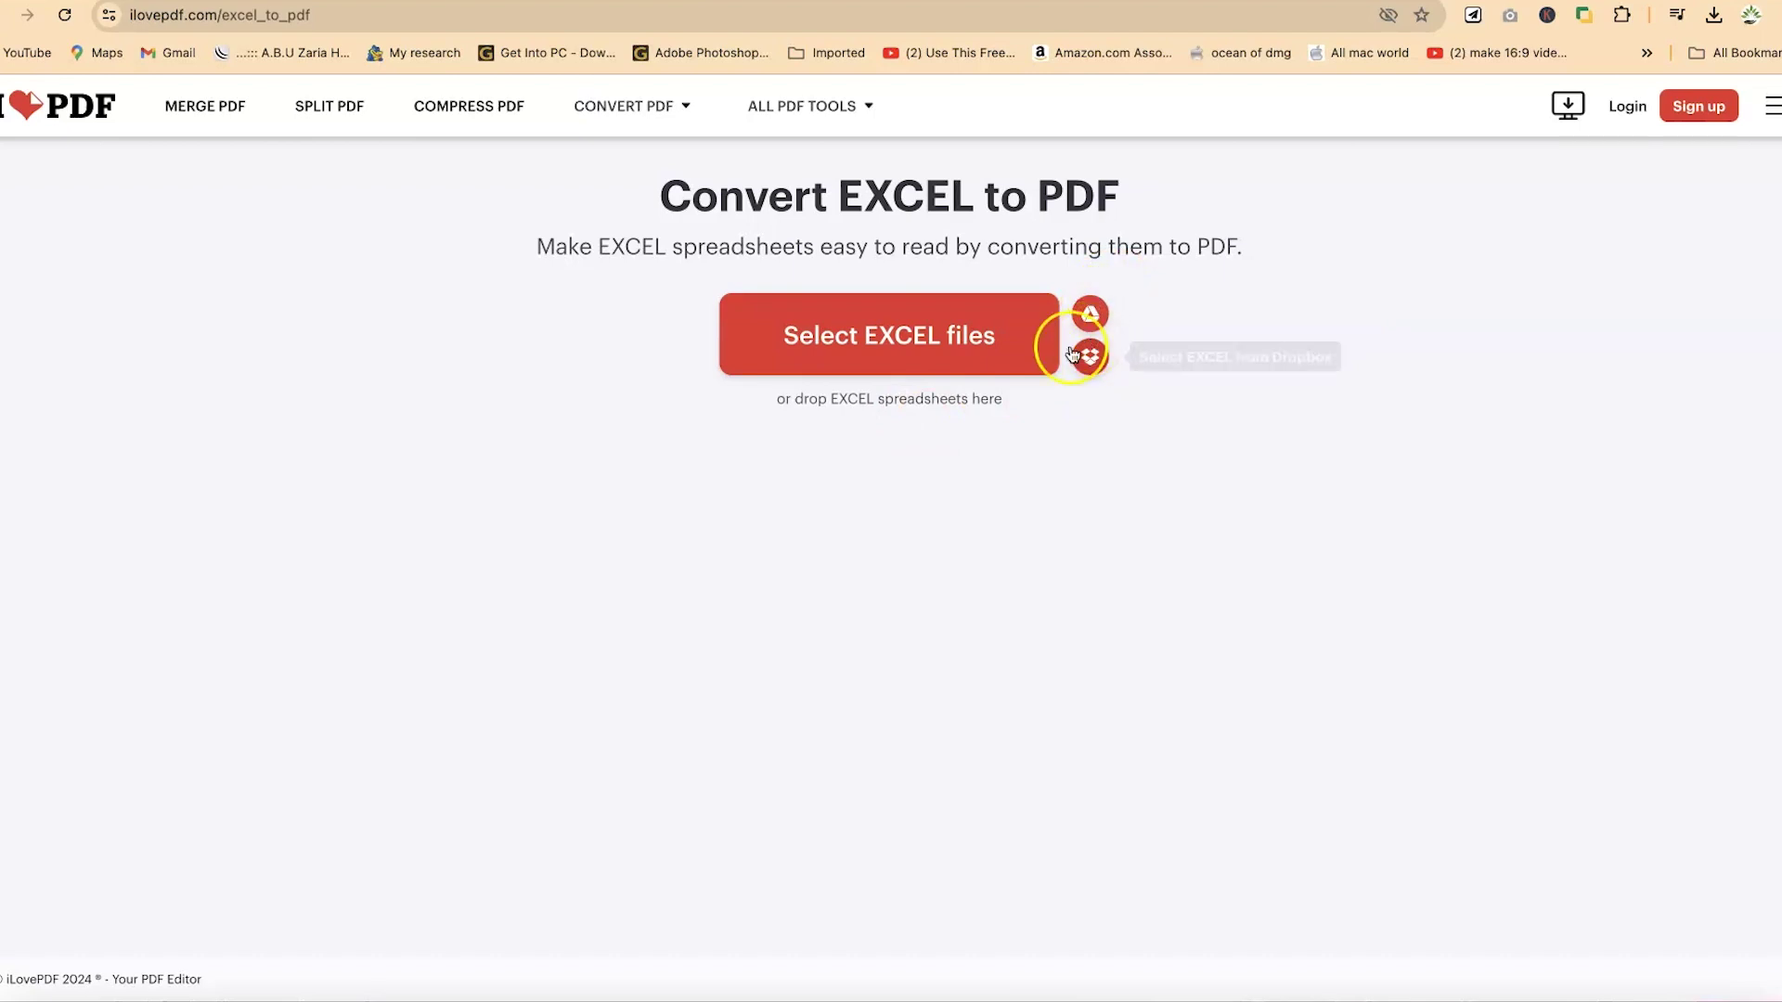
Upload Personal Budget1.xlsx to the Excel to PDF converter.
left_click(916, 366)
left_click(683, 406)
left_click(1310, 693)
Convert the uploaded Personal Budget1 workbook to PDF.
left_click(1454, 932)
Download Personal Budget1.pdf and show it in Finder.
left_click(996, 279)
left_click(1714, 16)
left_click(1661, 64)
Open Personal Budget1.pdf from Finder in Preview.
double_click(496, 584)
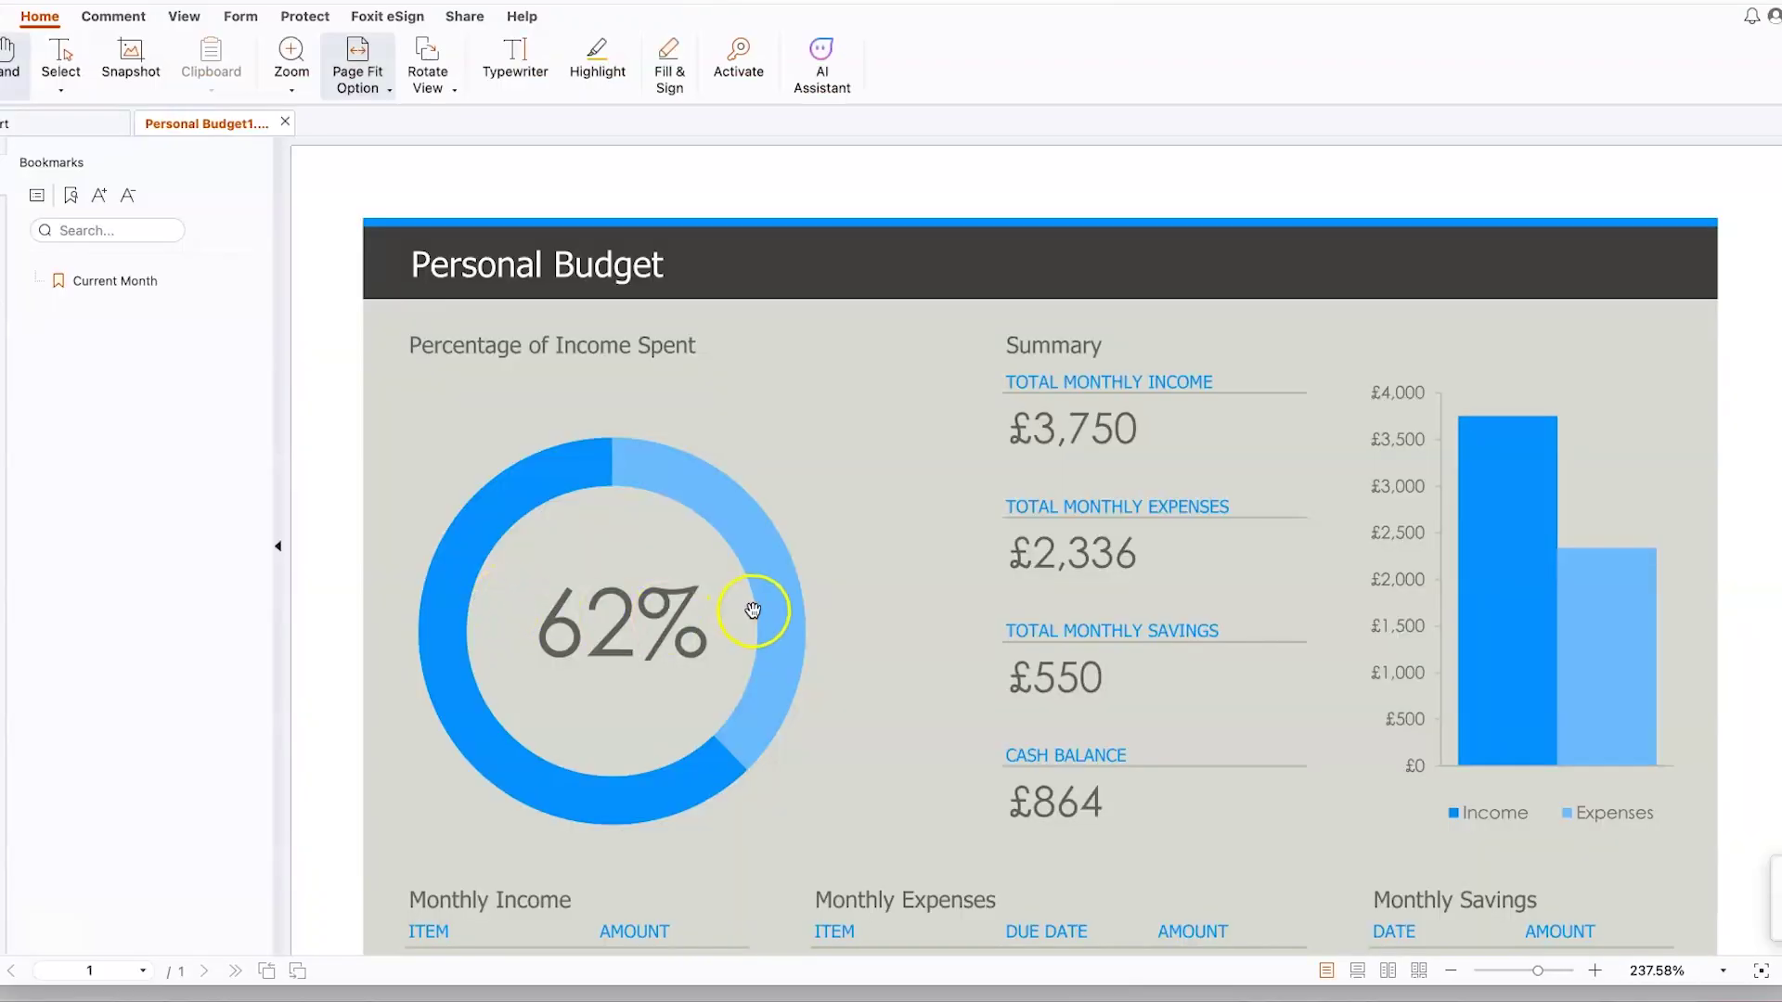
scroll(763, 614, "down", 8)
scroll(764, 614, "down", 5)
scroll(770, 632, "up", 6)
scroll(769, 632, "up", 8)
Switch to the Personal Budget1 workbook via the Excel Dock icon.
left_click(889, 987)
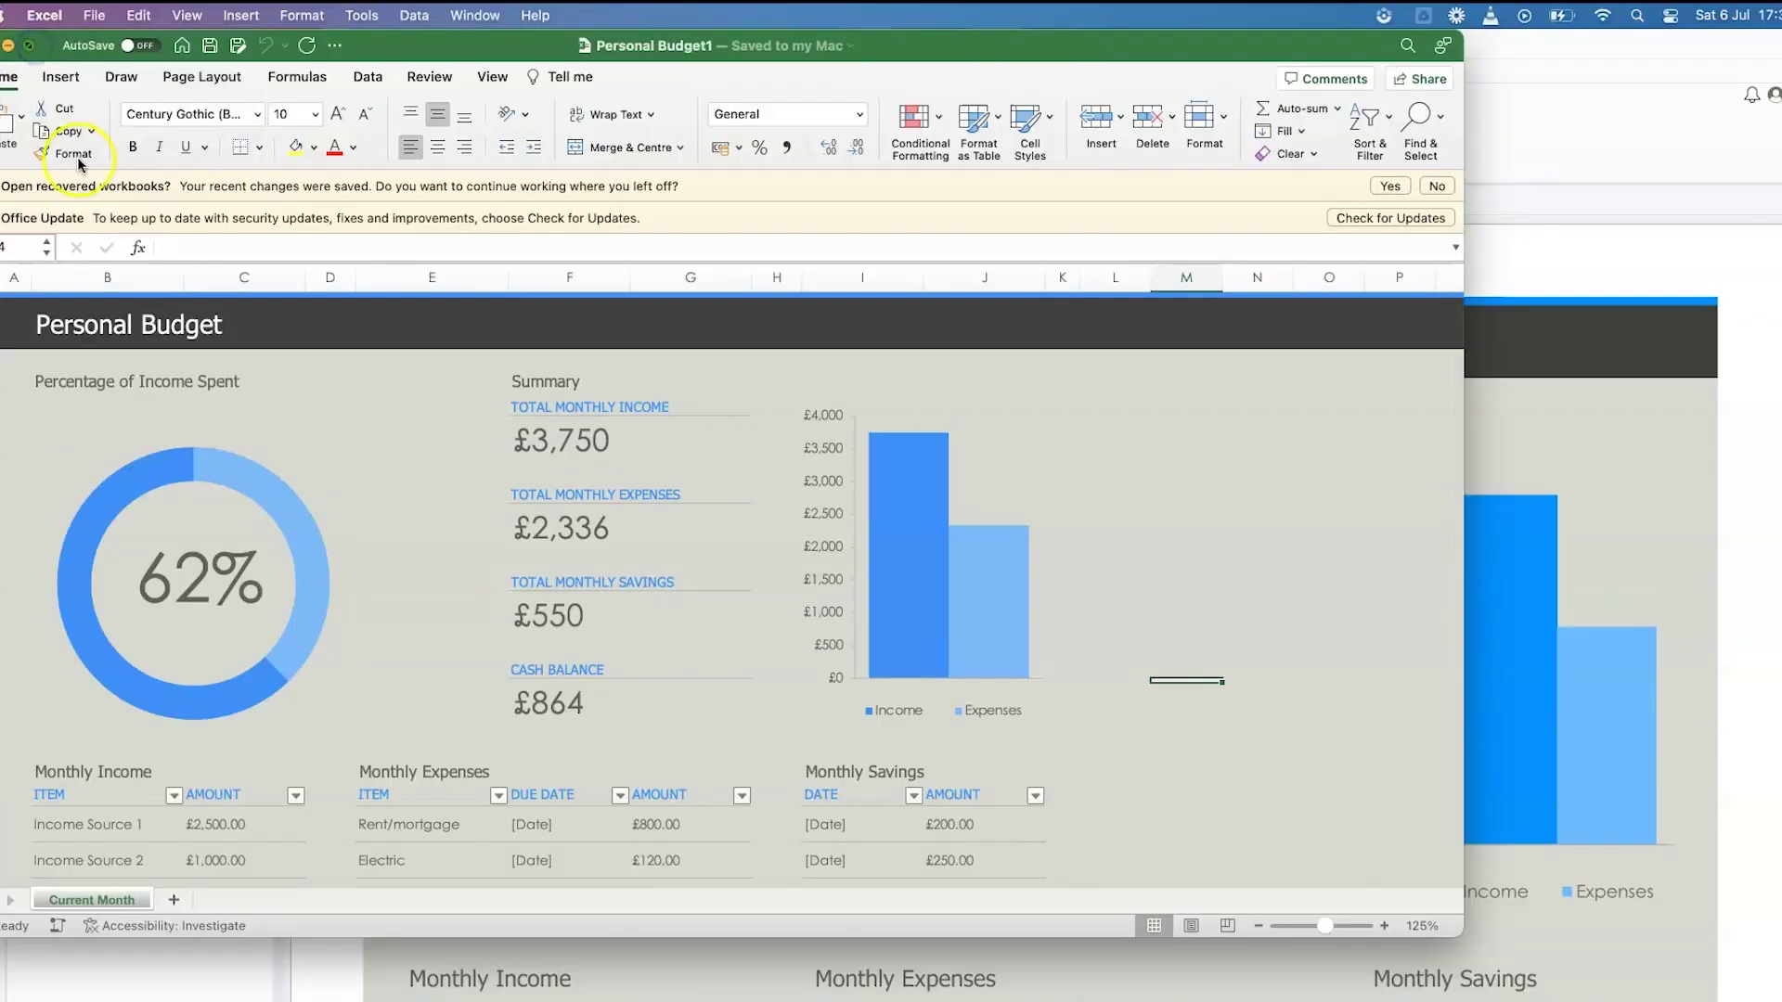